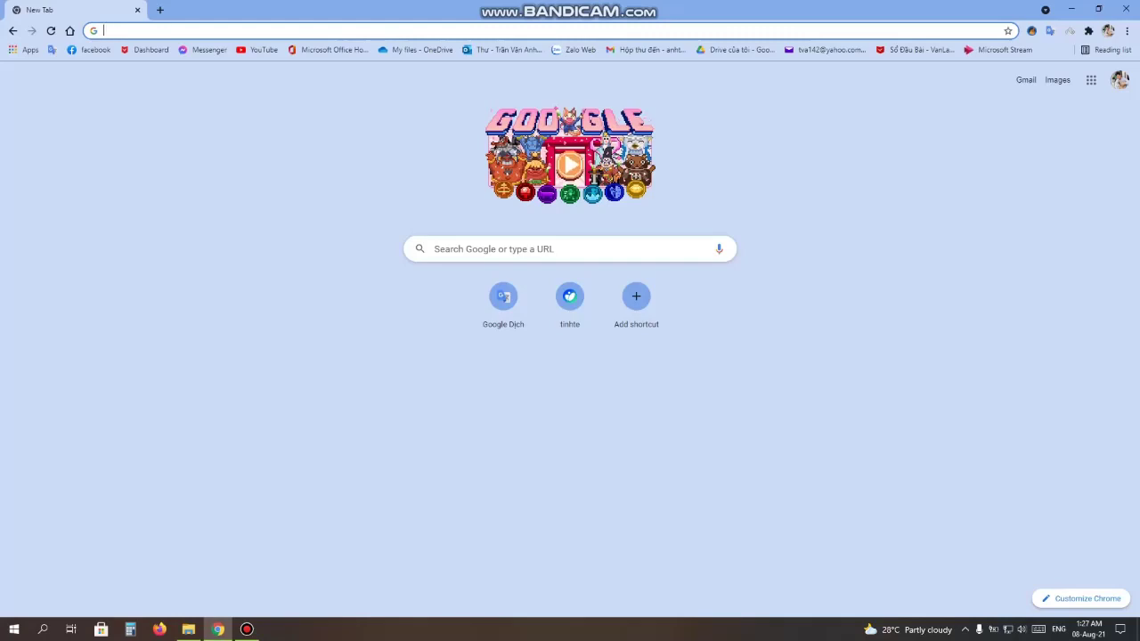
Search Google for 'MS team'.
{"action": "left_click", "coordinate": [570, 249]}
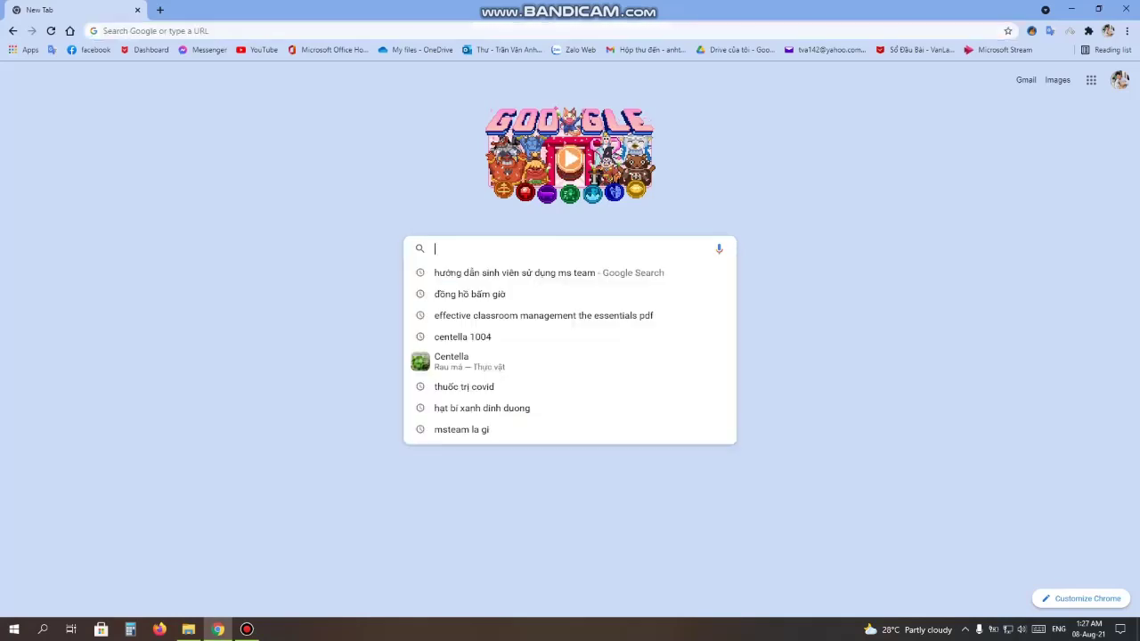
{"action": "key", "text": "Escape"}
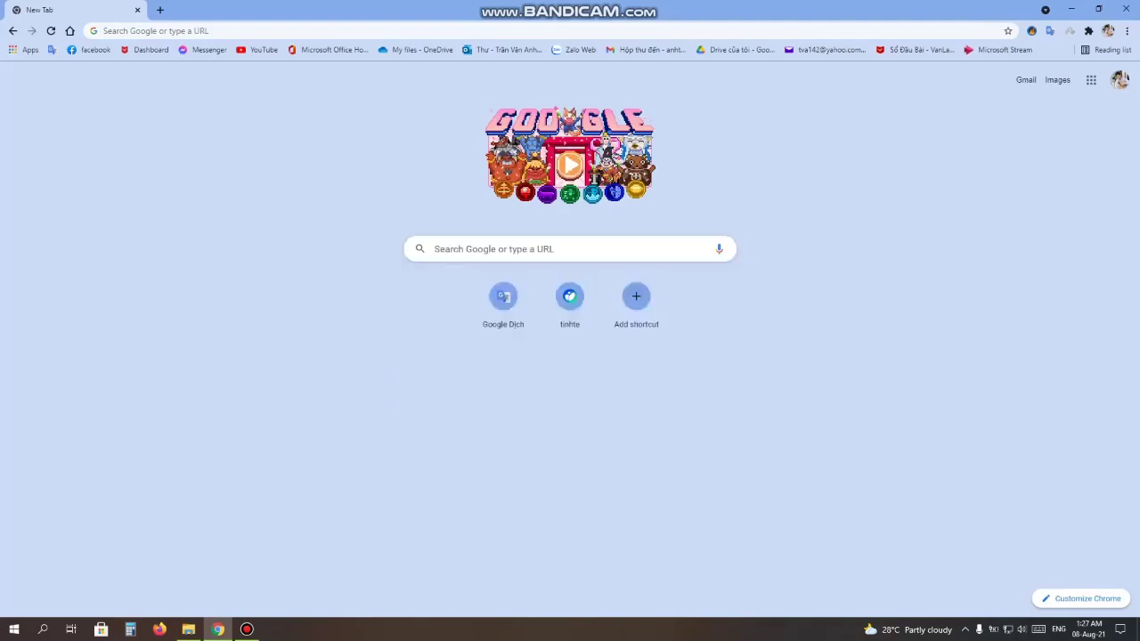
{"action": "left_click", "coordinate": [570, 249]}
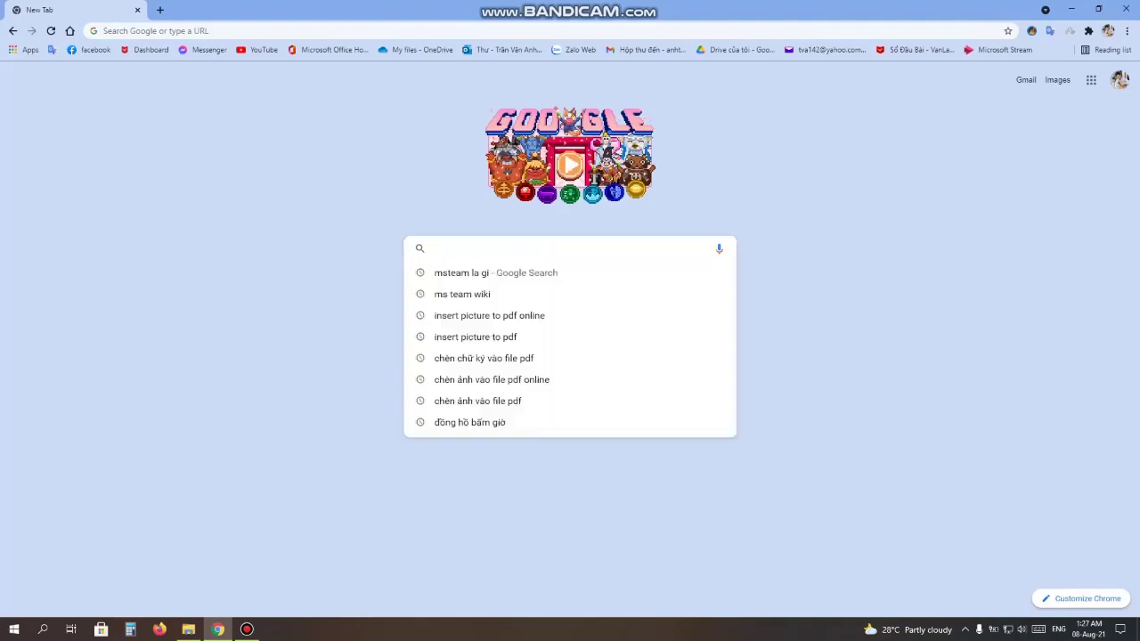
{"action": "type", "text": "MS tea"}
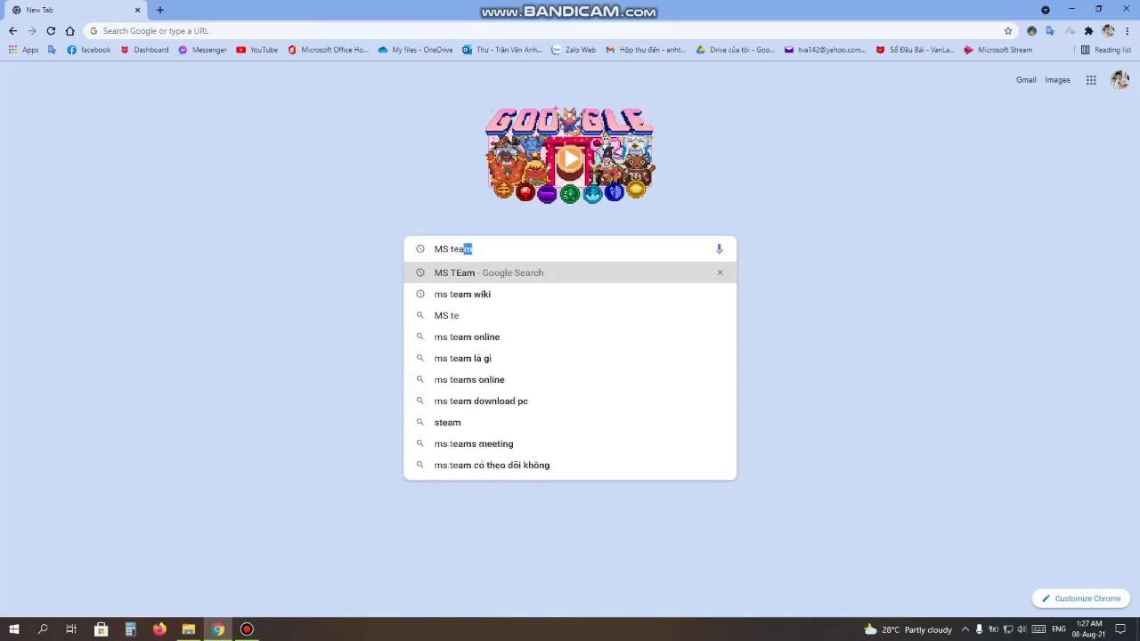
{"action": "type", "text": "m"}
{"action": "key", "text": "Return"}
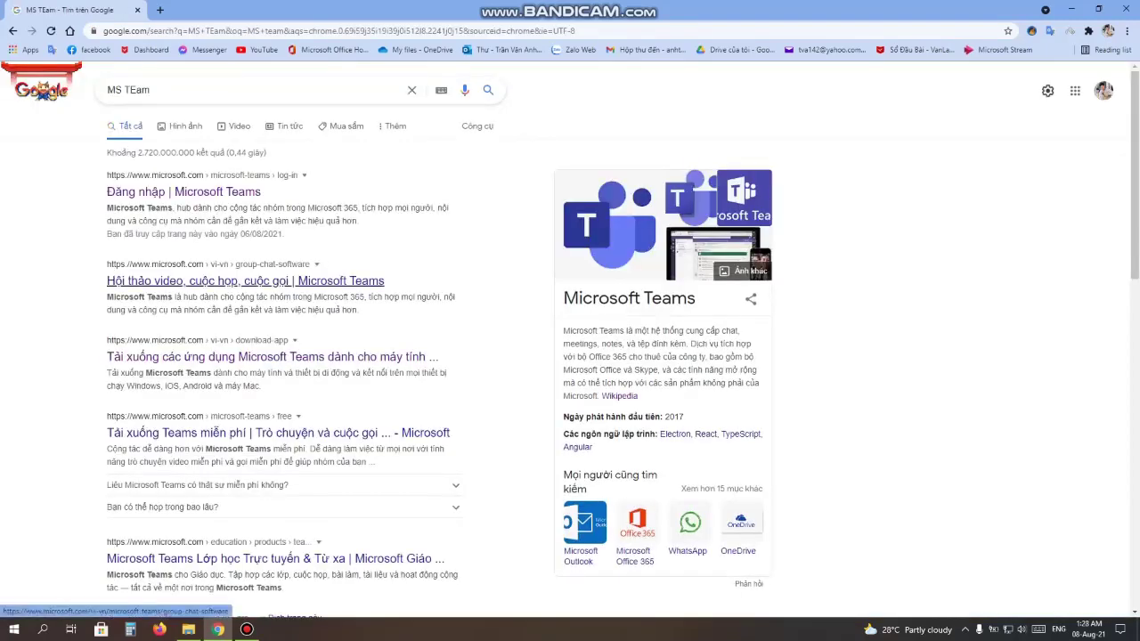
From the Microsoft Teams result, go to the download page and start the Windows desktop download.
{"action": "left_click", "coordinate": [250, 280]}
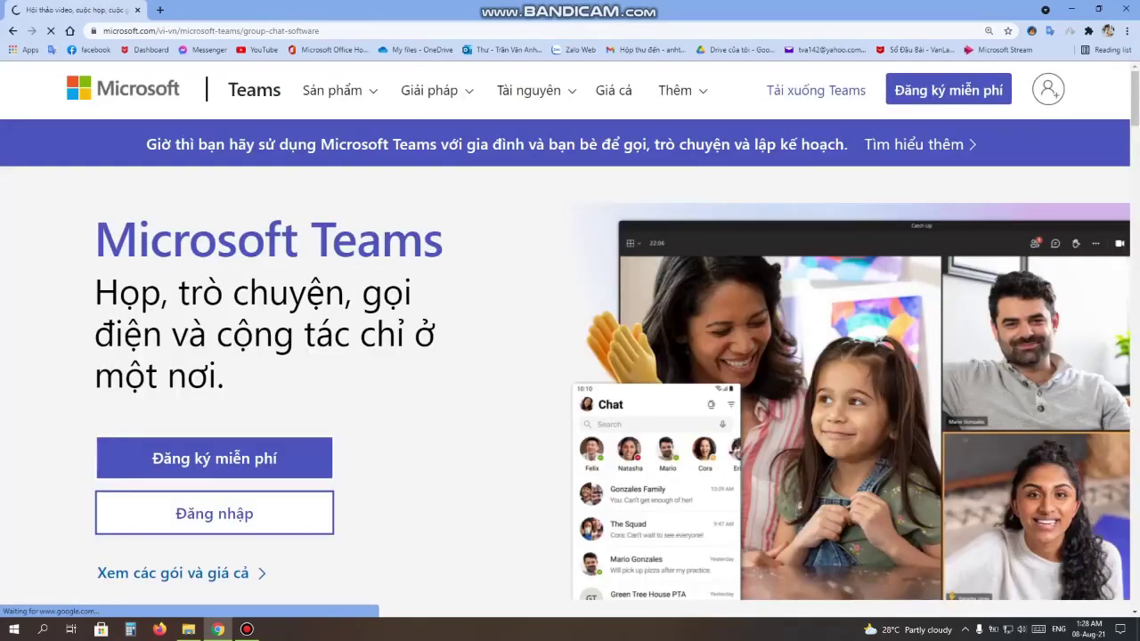
{"action": "scroll", "coordinate": [571, 338], "scroll_direction": "down", "scroll_amount": 2}
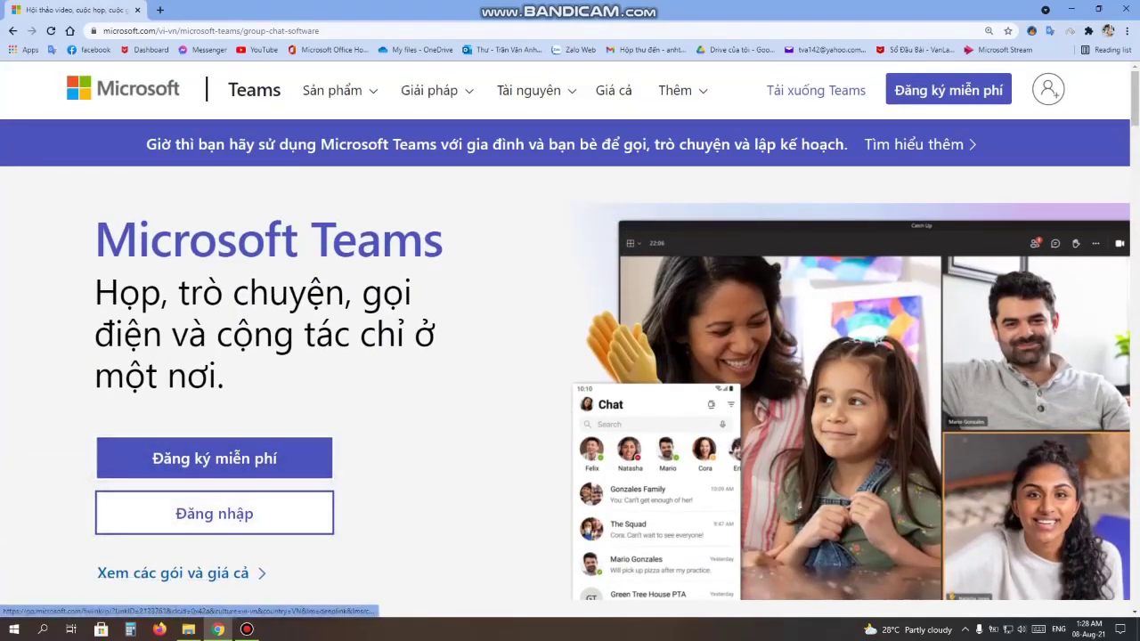
{"action": "left_click", "coordinate": [816, 90]}
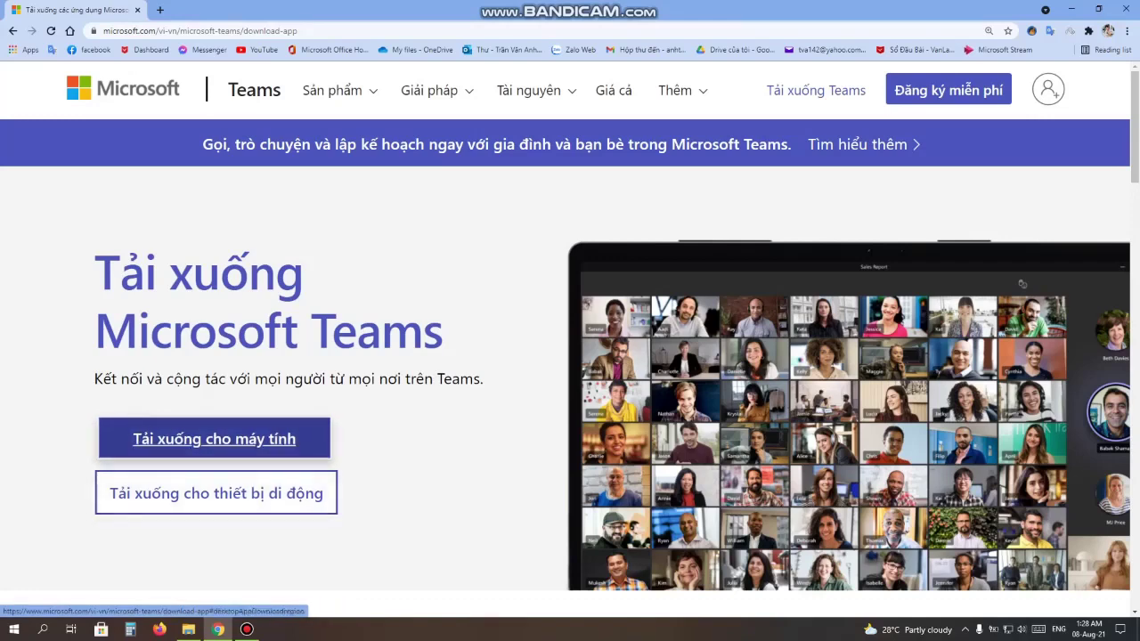
{"action": "left_click", "coordinate": [214, 438]}
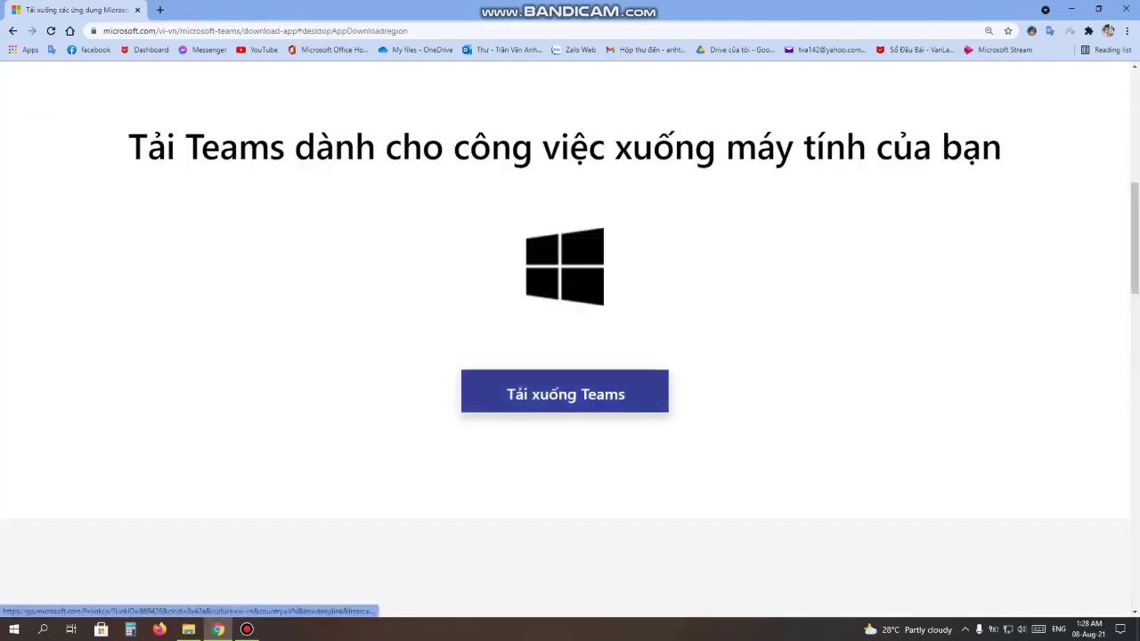
{"action": "left_click", "coordinate": [565, 394]}
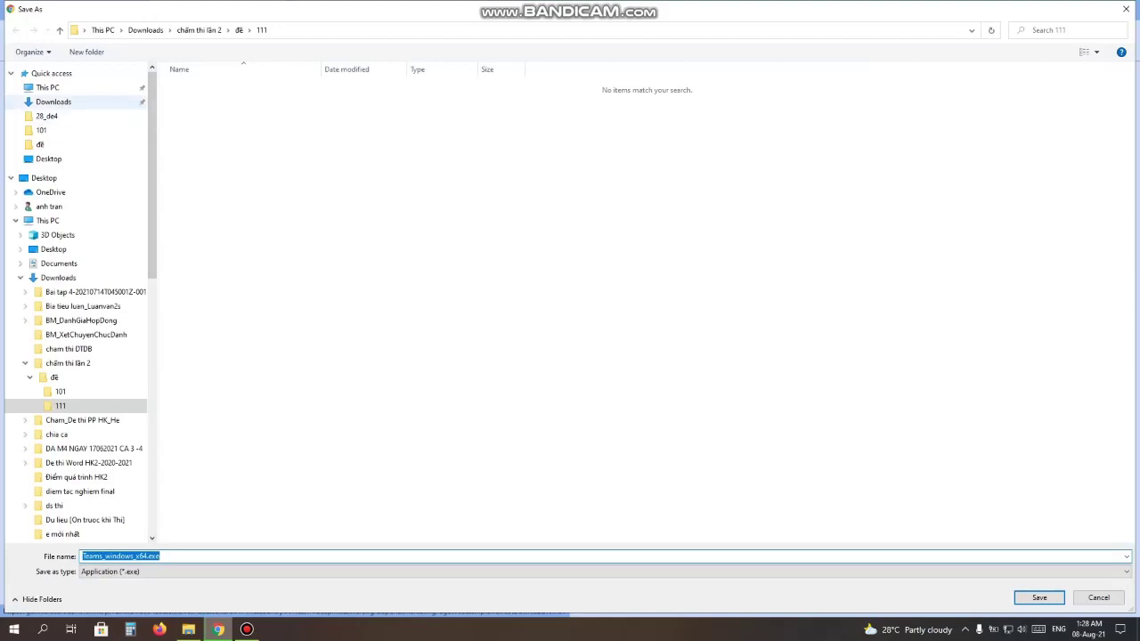
Save Teams_windows_x64.exe to Downloads and minimize Chrome.
{"action": "left_click", "coordinate": [54, 101]}
{"action": "left_click", "coordinate": [1040, 598]}
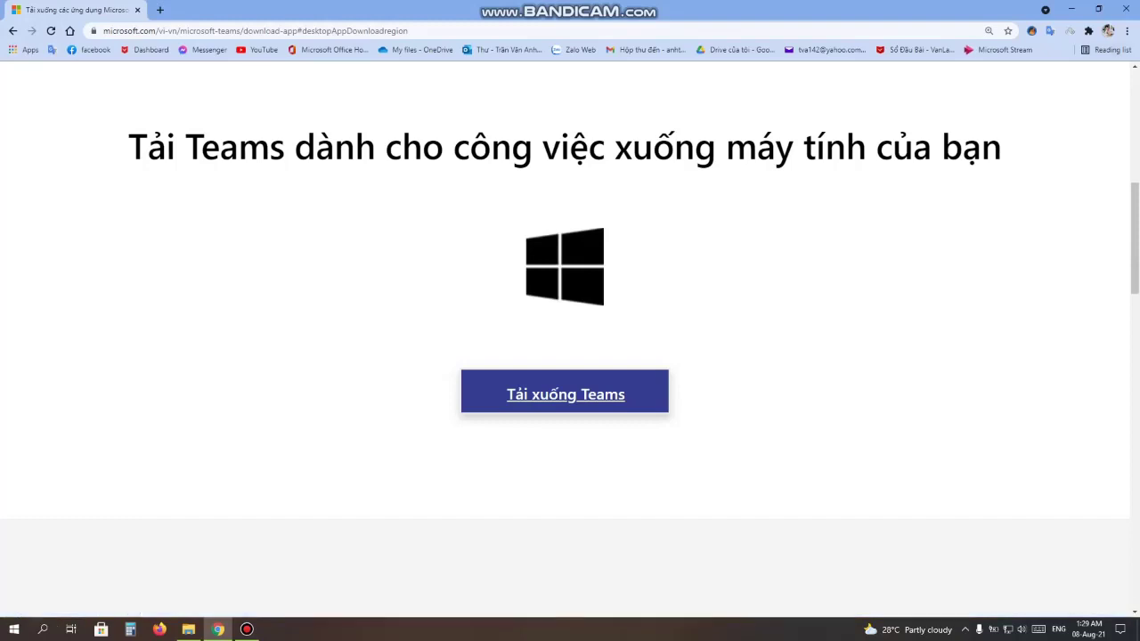
{"action": "left_click", "coordinate": [1072, 10]}
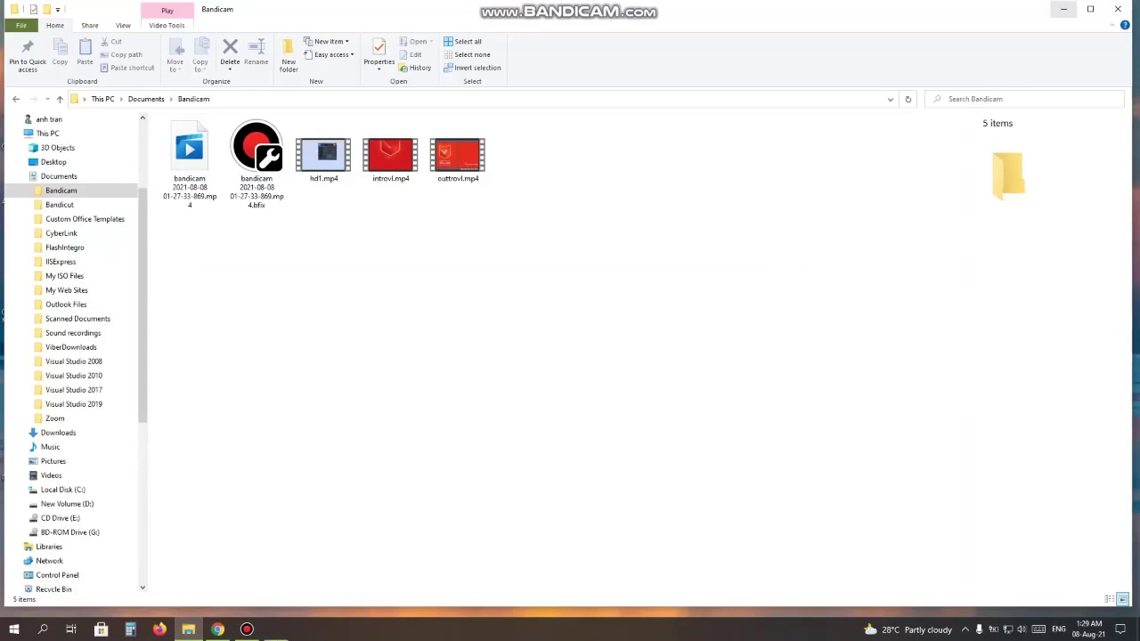
Minimize File Explorer to reveal the desktop.
{"action": "left_click", "coordinate": [1063, 9]}
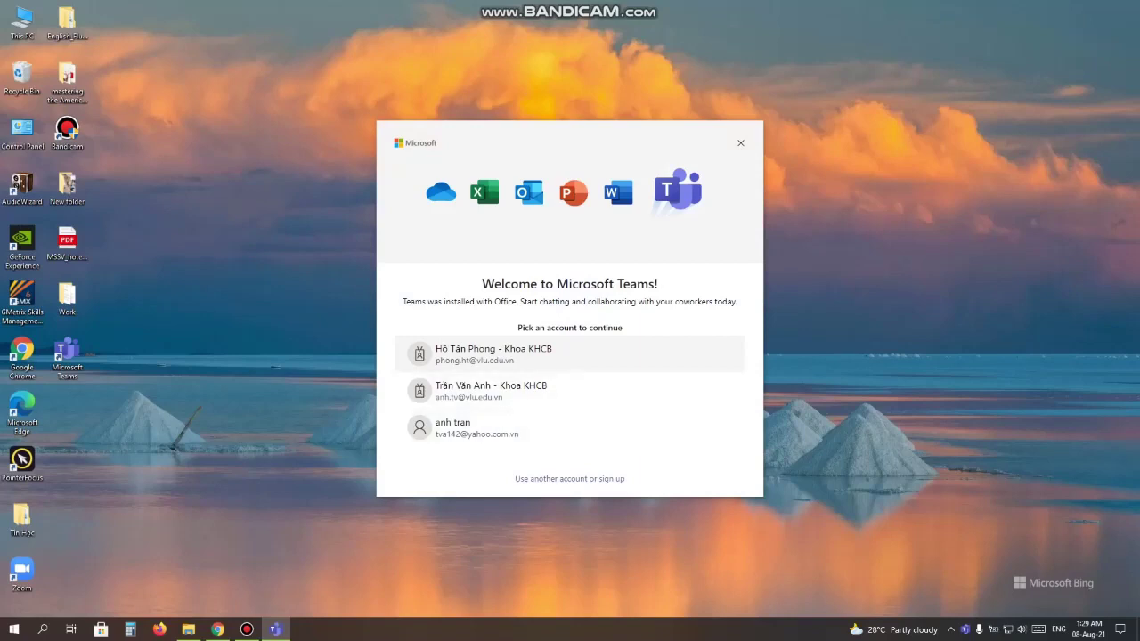
Sign in to Teams with a different account by entering the account e-mail.
{"action": "left_click", "coordinate": [570, 478]}
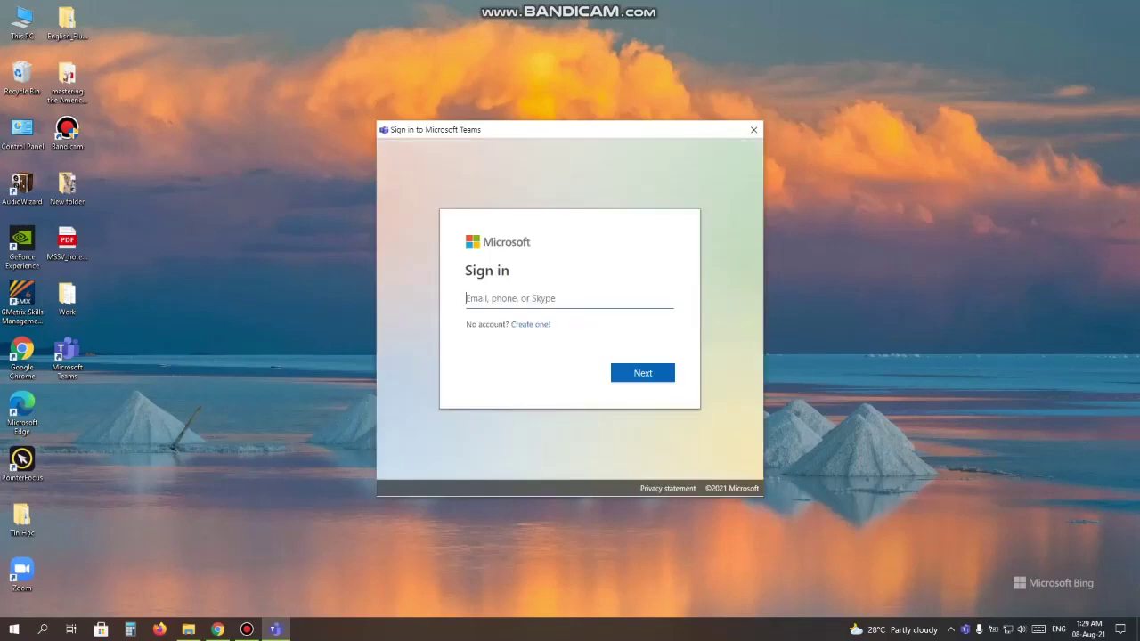
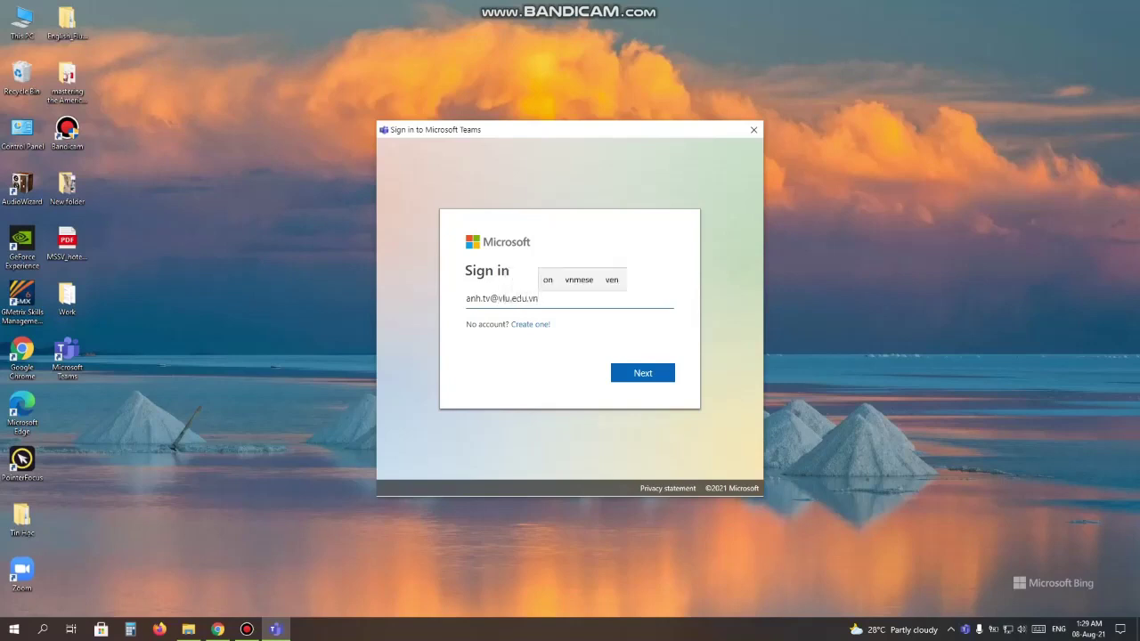
{"action": "key", "text": "Return"}
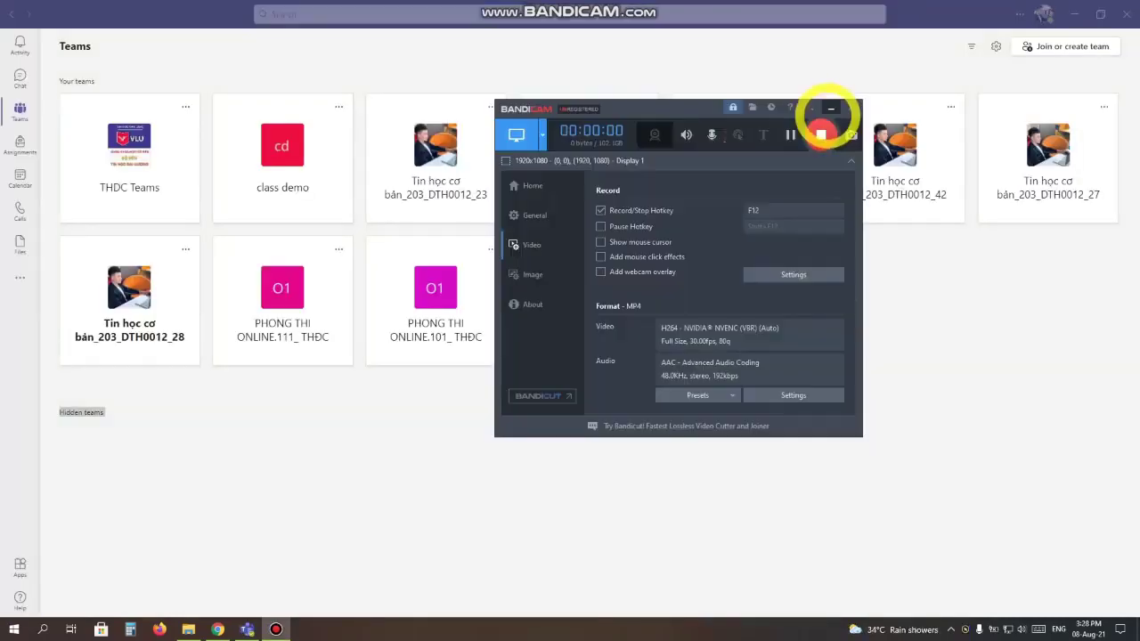
{"action": "left_click", "coordinate": [830, 107]}
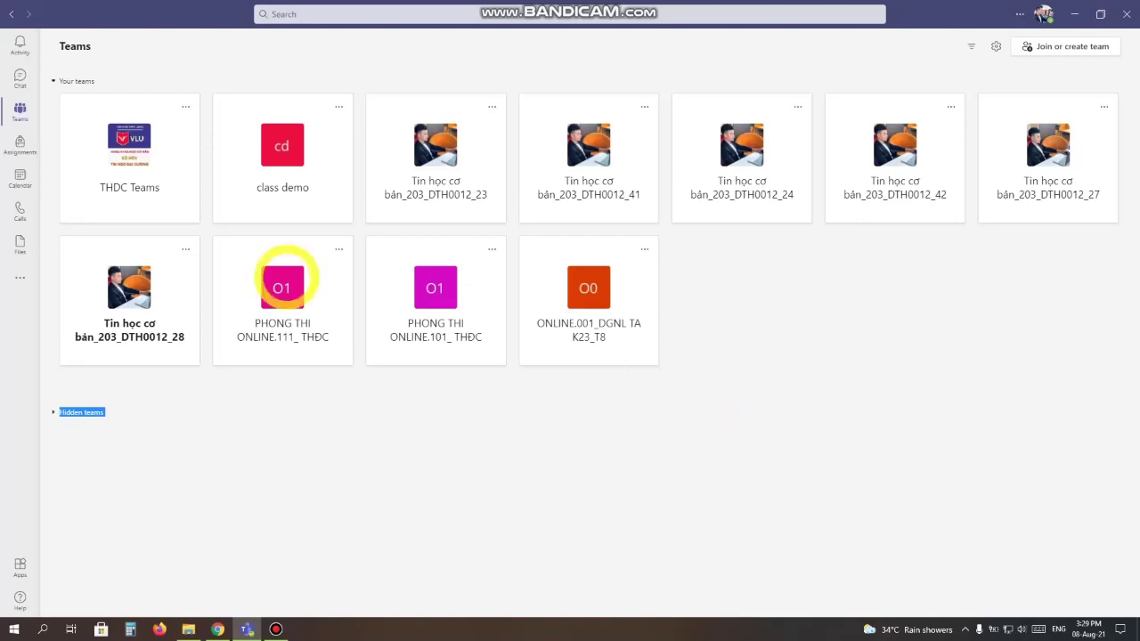
Open the Teams page and choose Switch view from the gear menu beside Join or create team.
{"action": "left_click", "coordinate": [20, 112]}
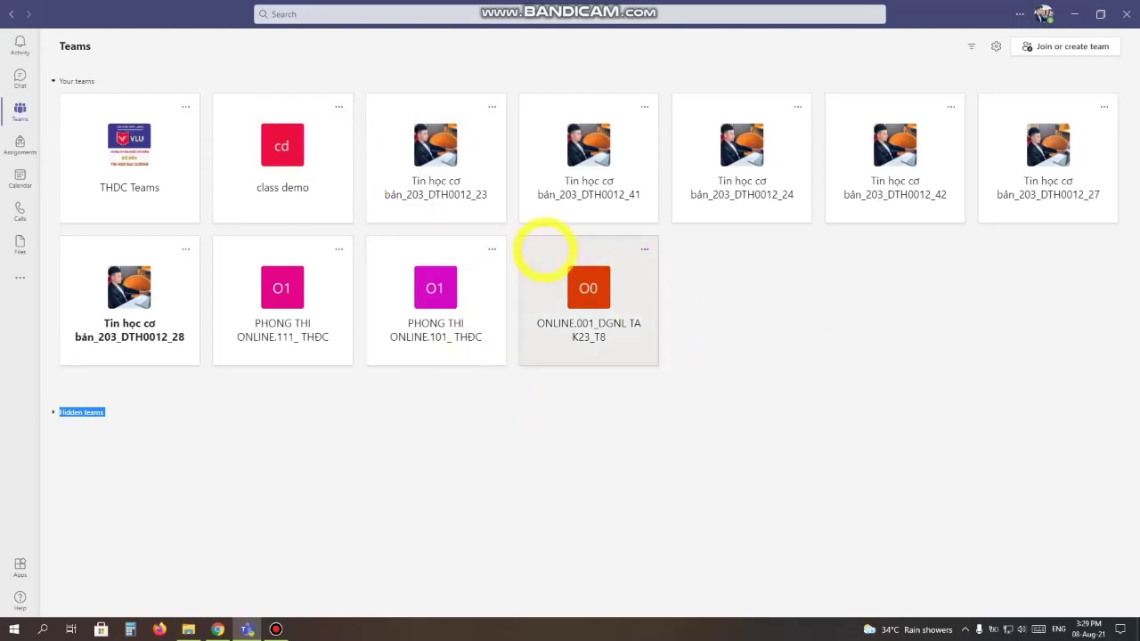
{"action": "left_click", "coordinate": [840, 323]}
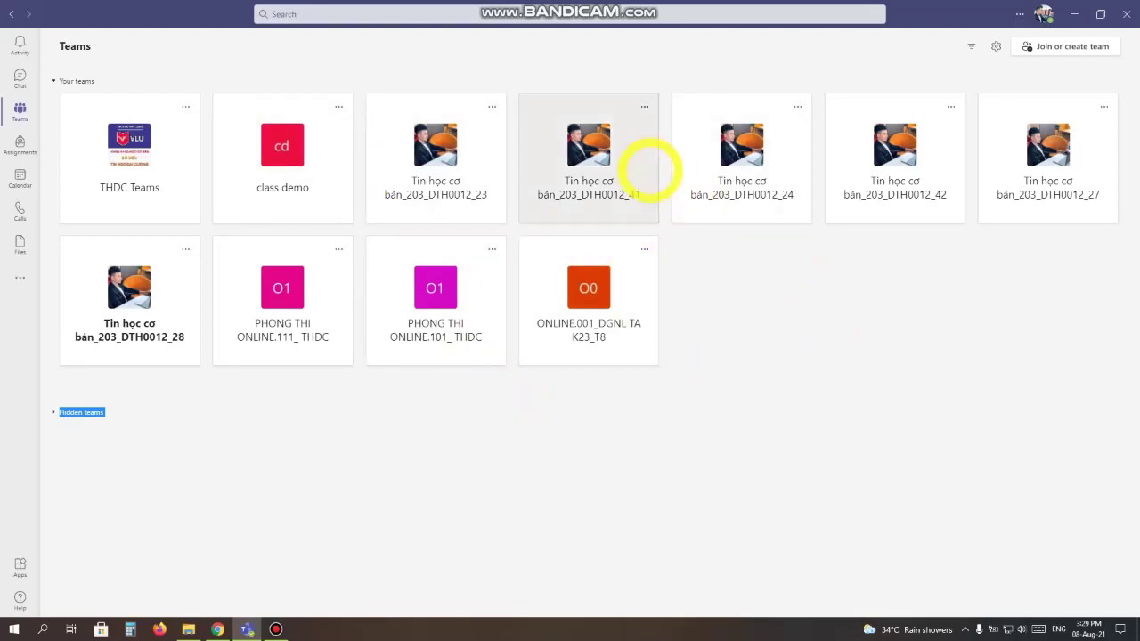
{"action": "left_click", "coordinate": [924, 288]}
{"action": "left_click", "coordinate": [919, 344]}
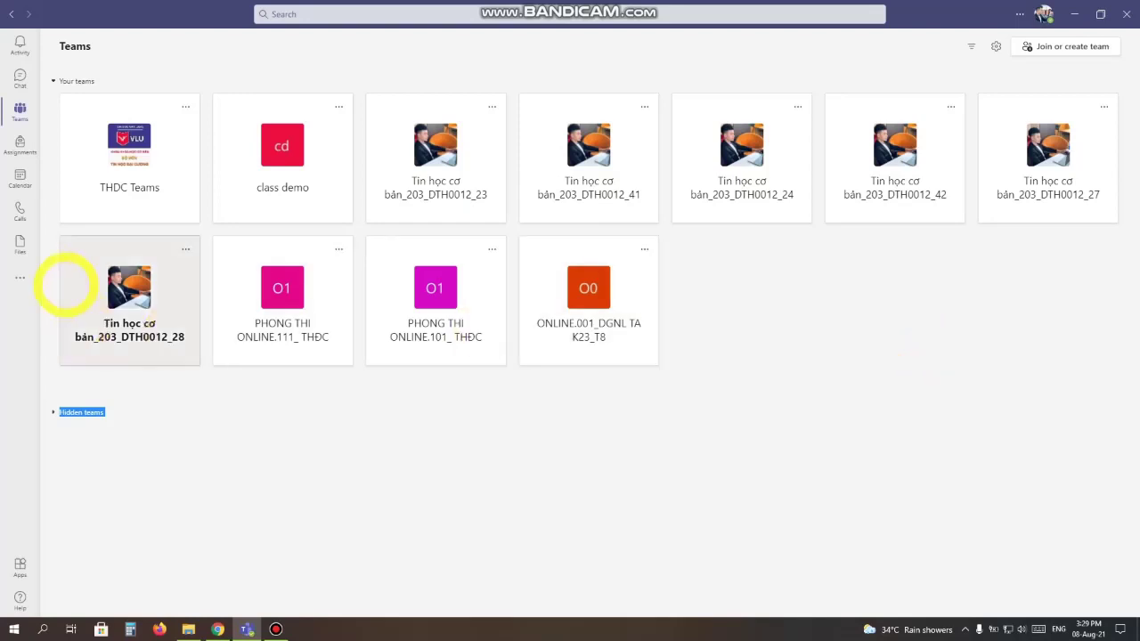
{"action": "left_click", "coordinate": [301, 514]}
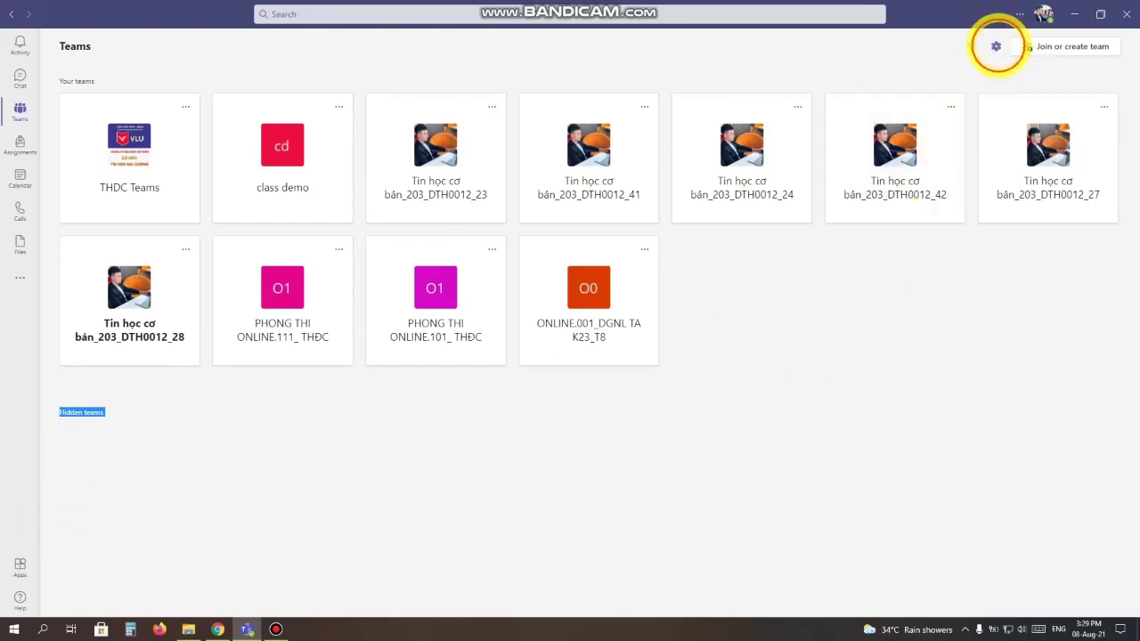
{"action": "left_click", "coordinate": [996, 46]}
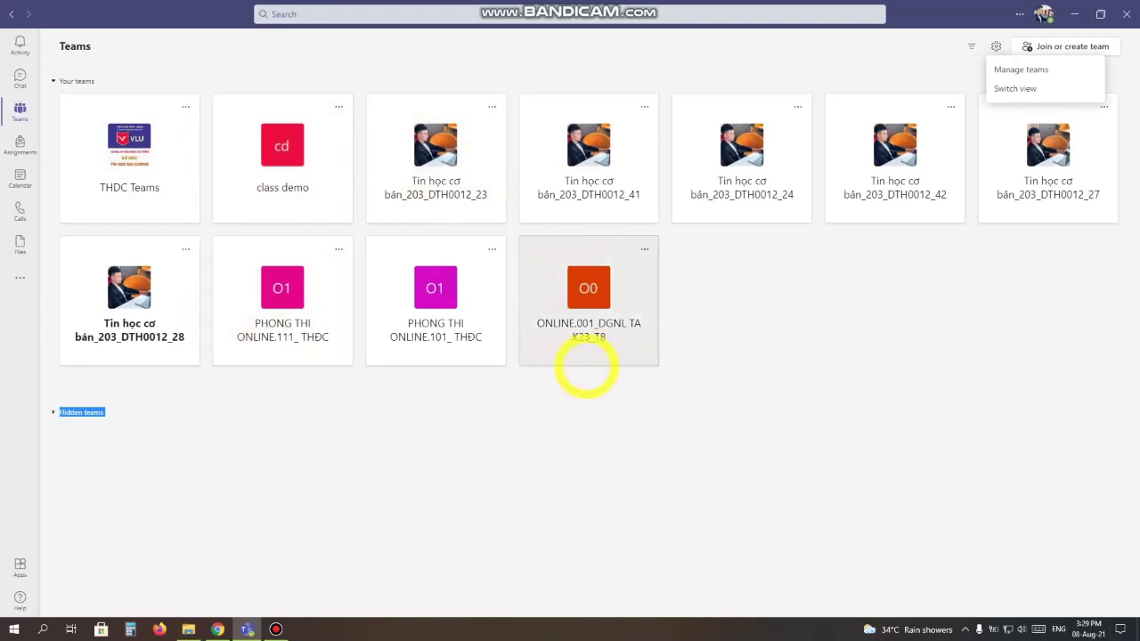
{"action": "left_click", "coordinate": [1002, 88]}
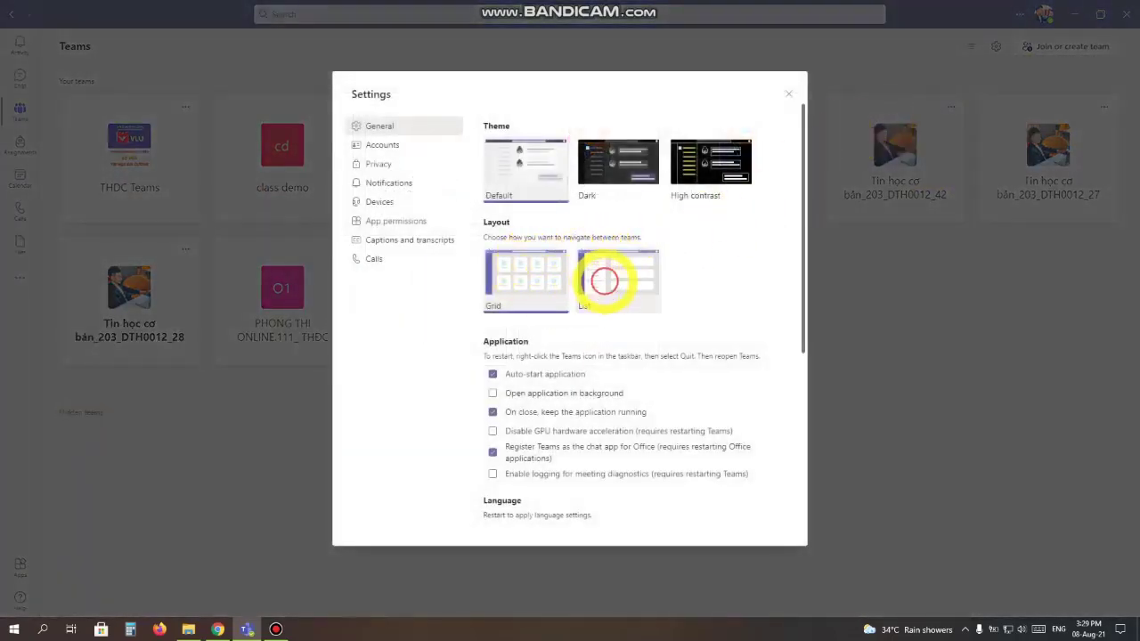
Choose the List layout for teams and close Settings.
{"action": "left_click", "coordinate": [604, 281]}
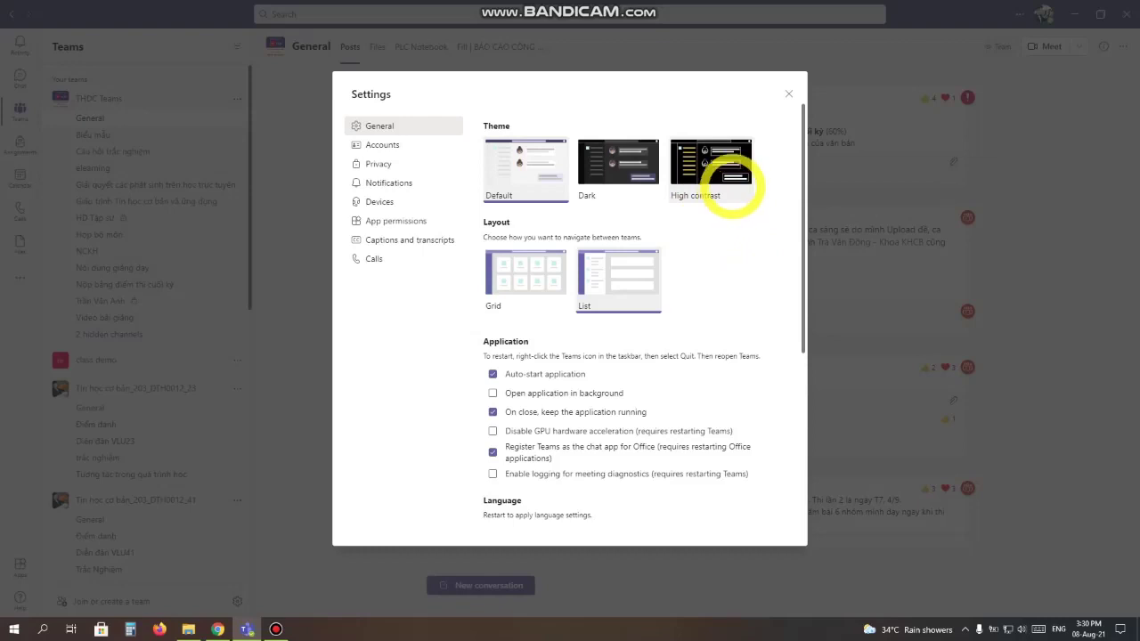
{"action": "left_click", "coordinate": [789, 93]}
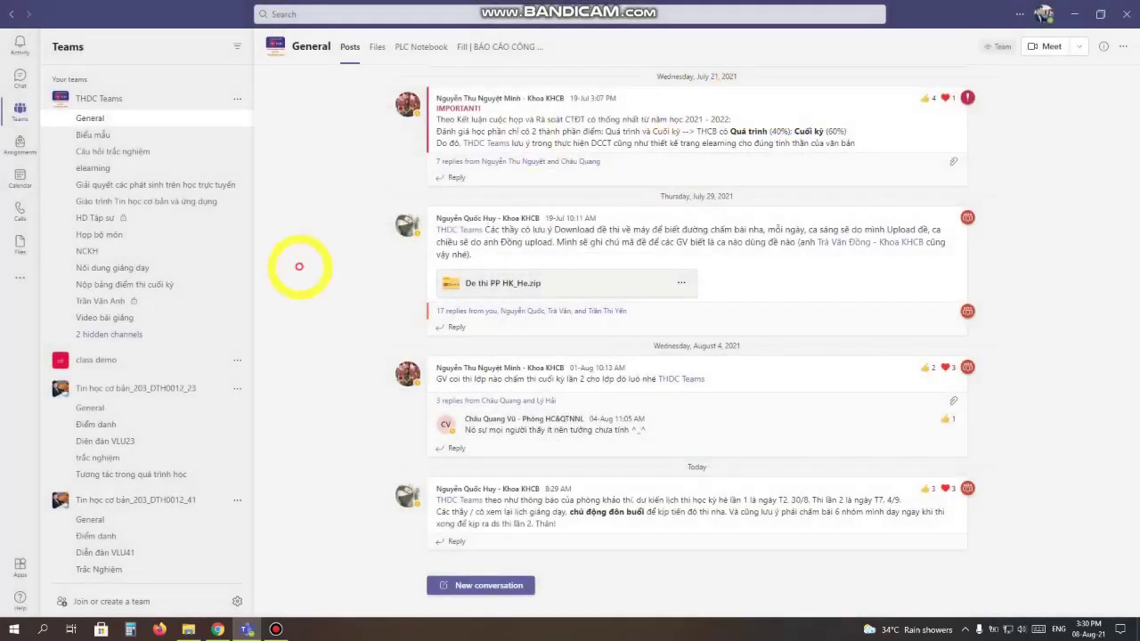
Browse Tin học cơ bản_203_DTH0012_23's General, Điểm danh, Diễn đàn VLU23, trắc nghiệm and Tương tác channels.
{"action": "scroll", "coordinate": [145, 268], "scroll_direction": "down", "scroll_amount": 4}
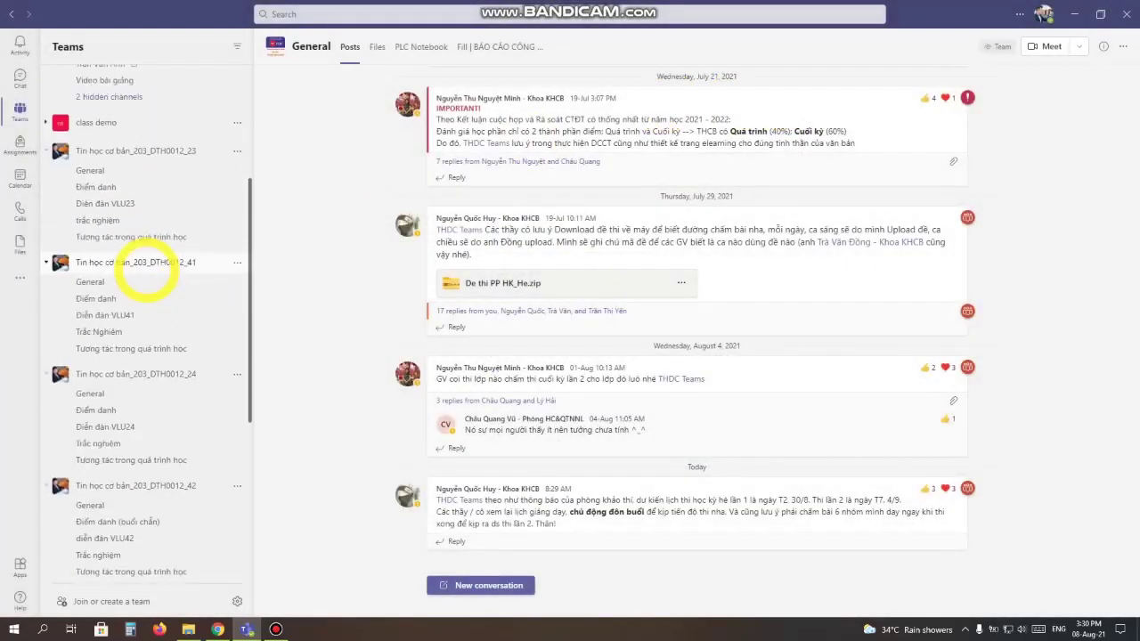
{"action": "scroll", "coordinate": [145, 267], "scroll_direction": "up", "scroll_amount": 4}
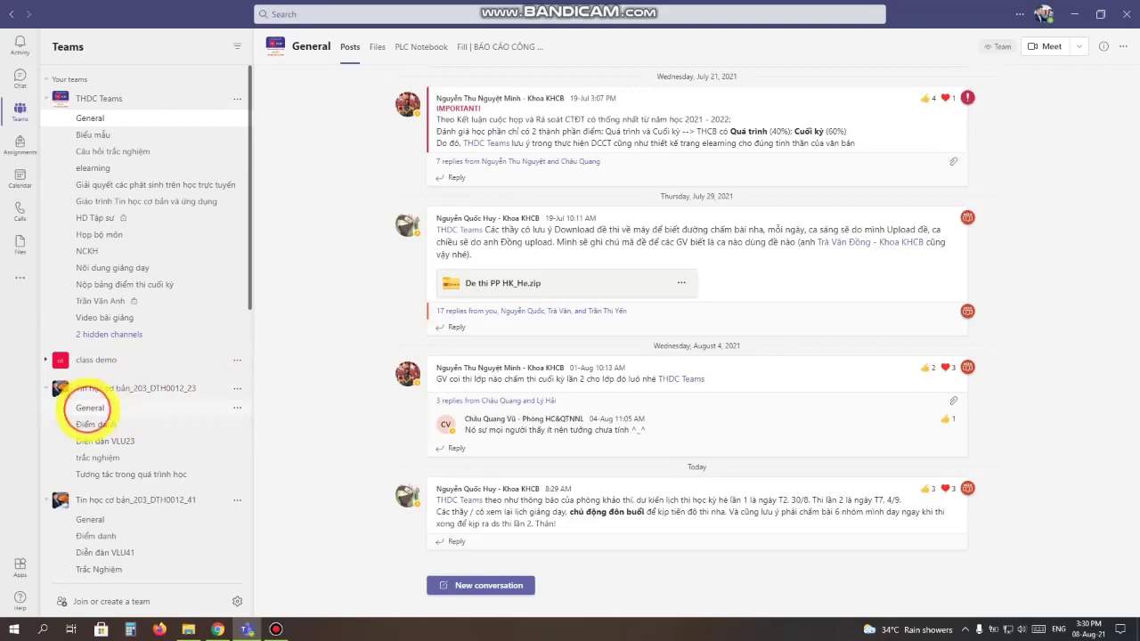
{"action": "left_click", "coordinate": [89, 408]}
{"action": "left_click", "coordinate": [97, 425]}
{"action": "left_click", "coordinate": [104, 441]}
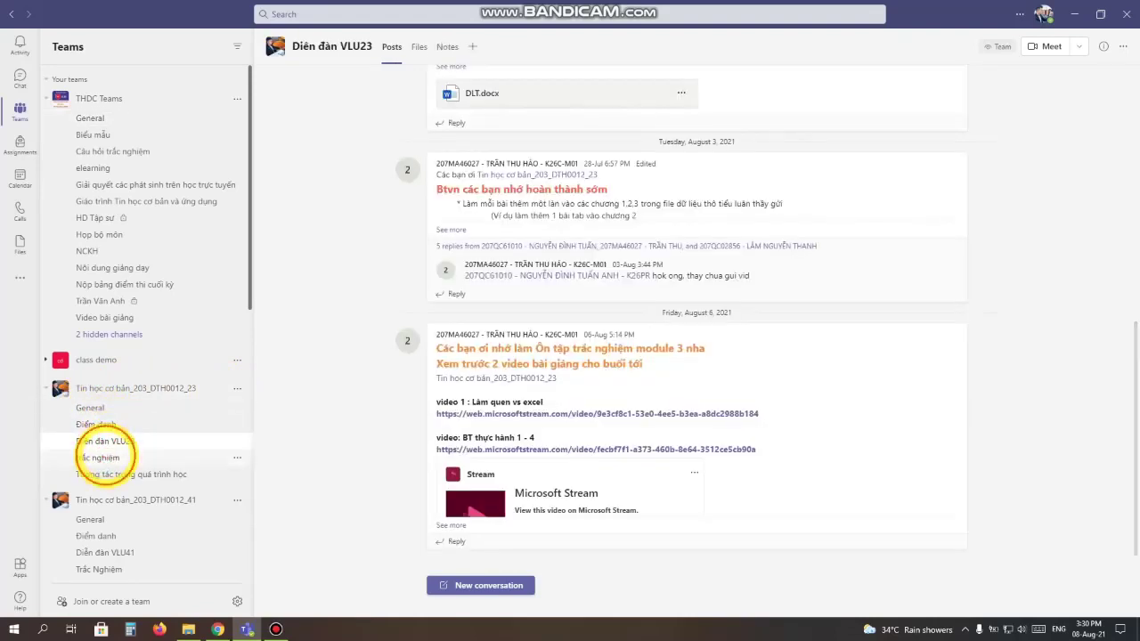
{"action": "left_click", "coordinate": [102, 458]}
{"action": "left_click", "coordinate": [98, 474]}
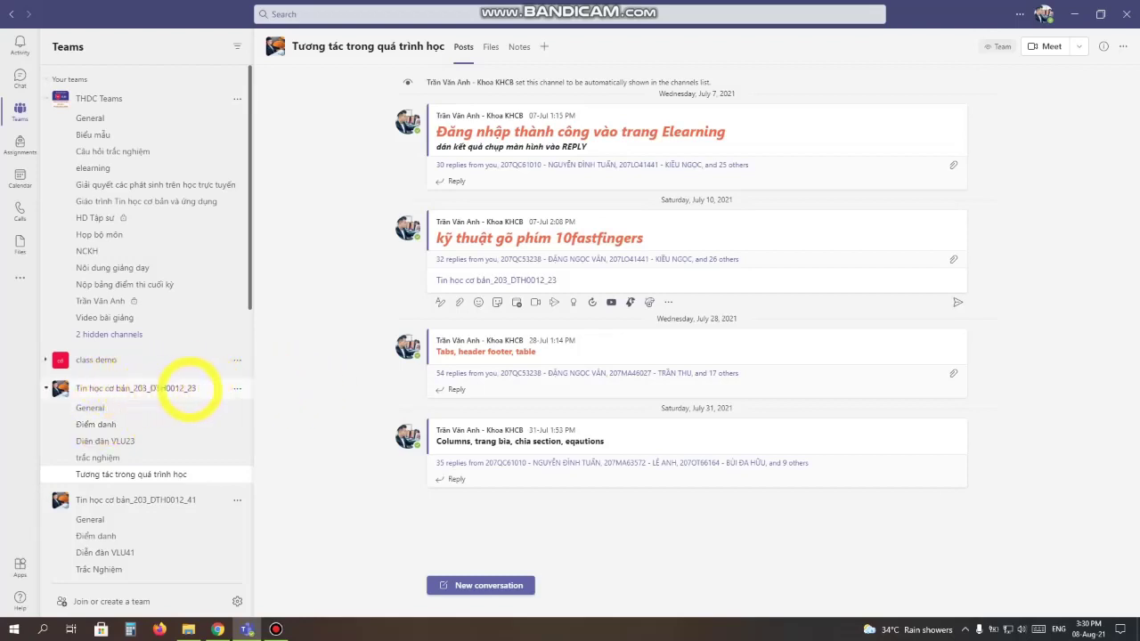
Return to the team's General channel, then open the Điểm danh channel.
{"action": "left_click", "coordinate": [107, 408]}
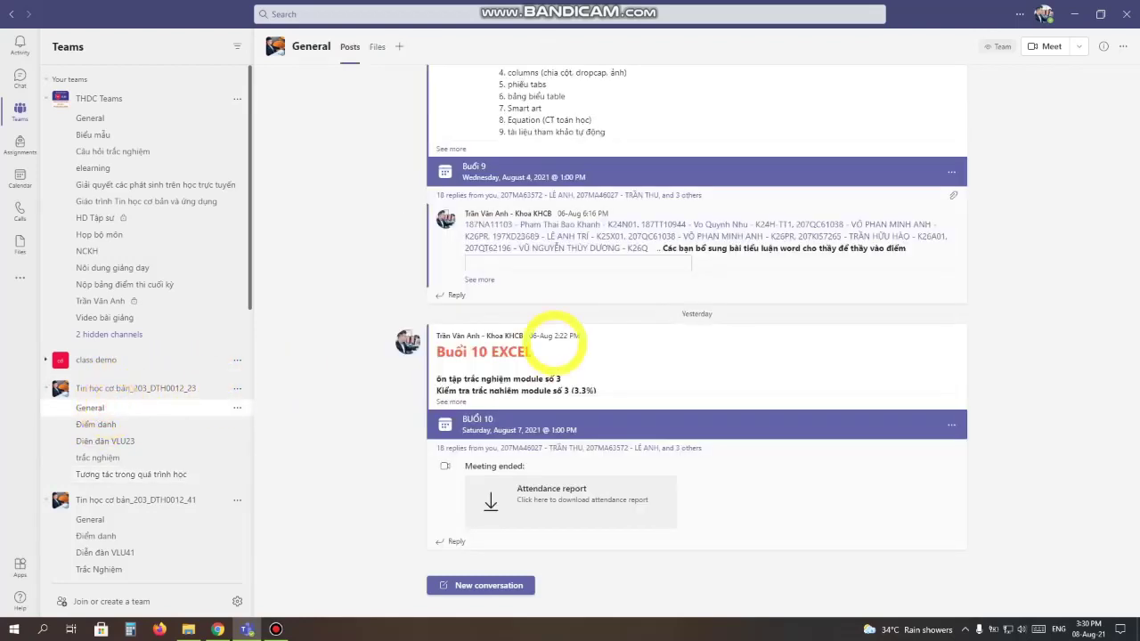
{"action": "scroll", "coordinate": [574, 365], "scroll_direction": "up", "scroll_amount": 5}
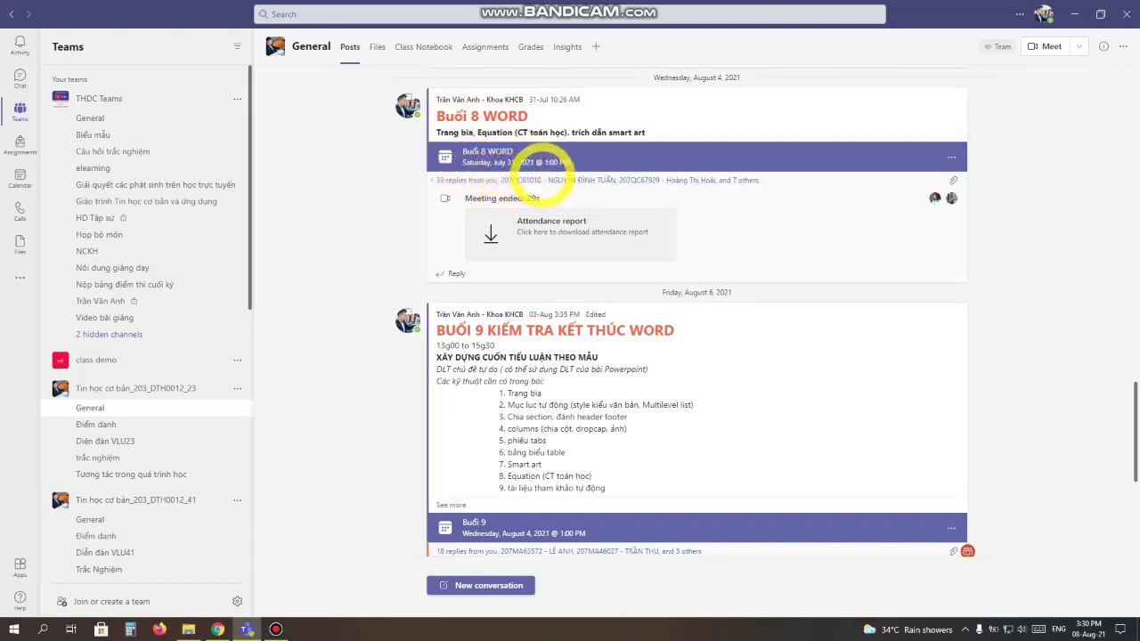
{"action": "left_click", "coordinate": [343, 493]}
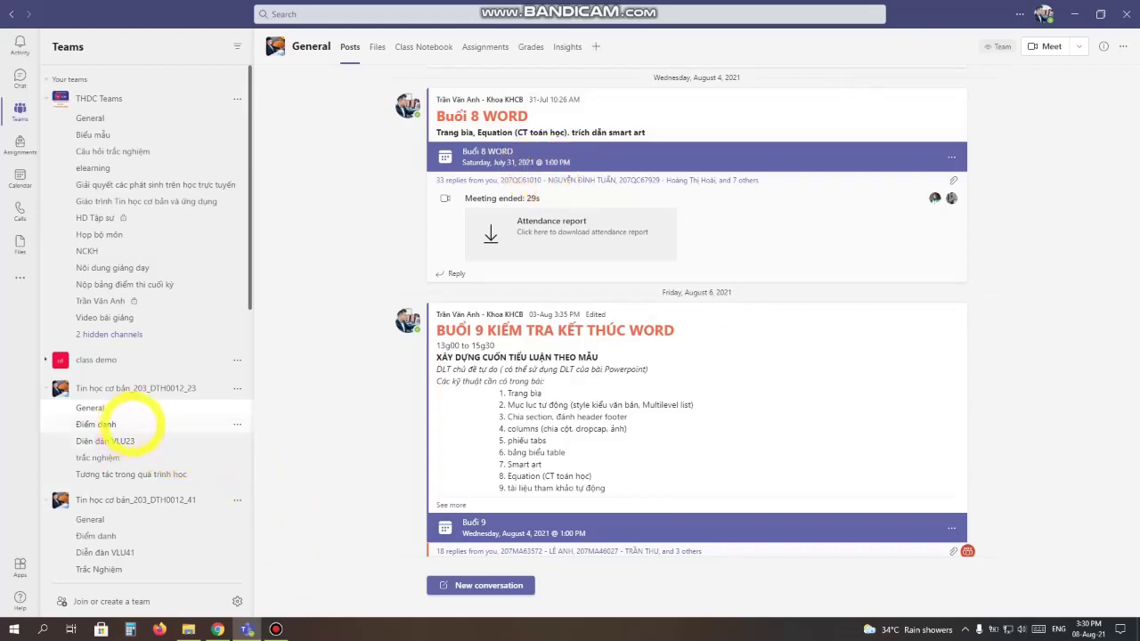
{"action": "left_click", "coordinate": [132, 425]}
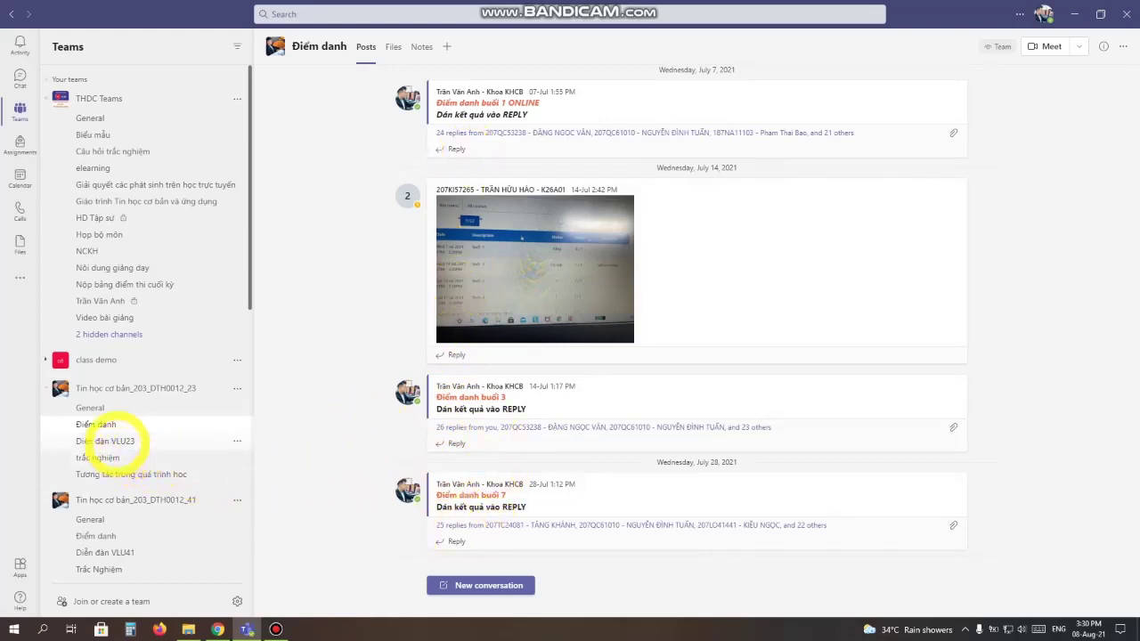
Visit Diễn đàn VLU23, trắc nghiệm and Tương tác trong quá trình học, then return to General.
{"action": "left_click", "coordinate": [107, 442]}
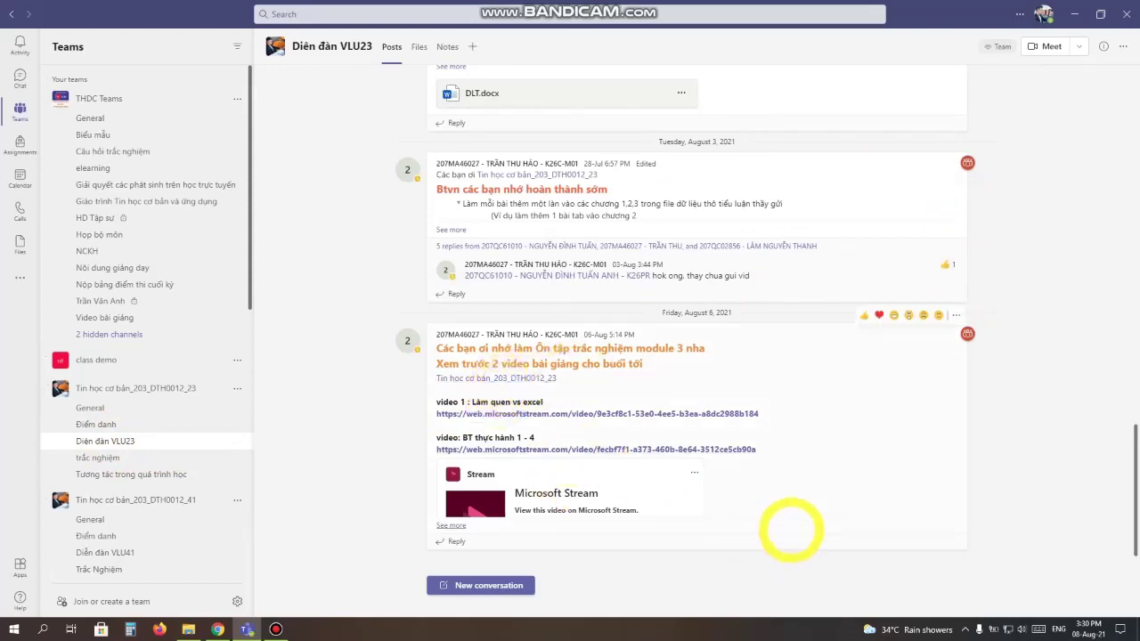
{"action": "left_click", "coordinate": [111, 458]}
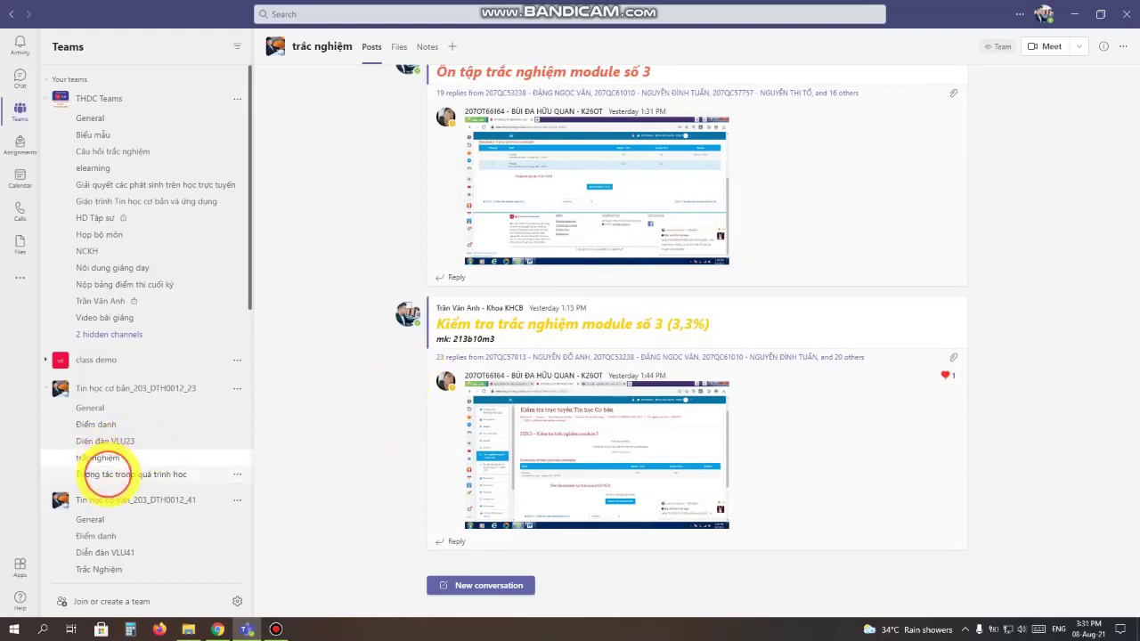
{"action": "left_click", "coordinate": [115, 475]}
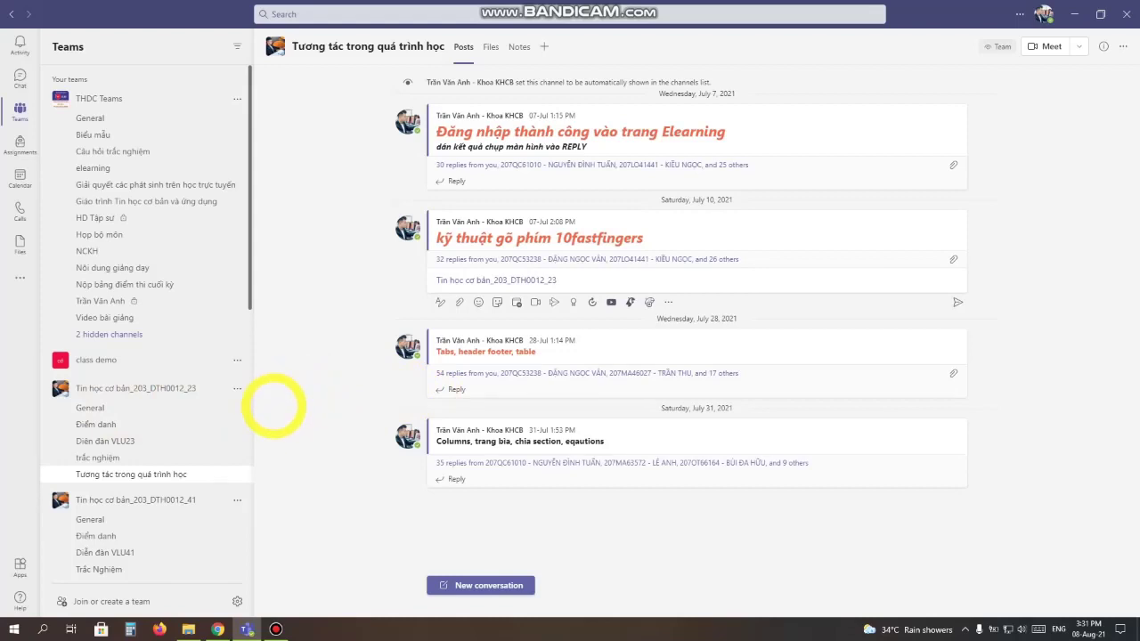
{"action": "left_click", "coordinate": [138, 407]}
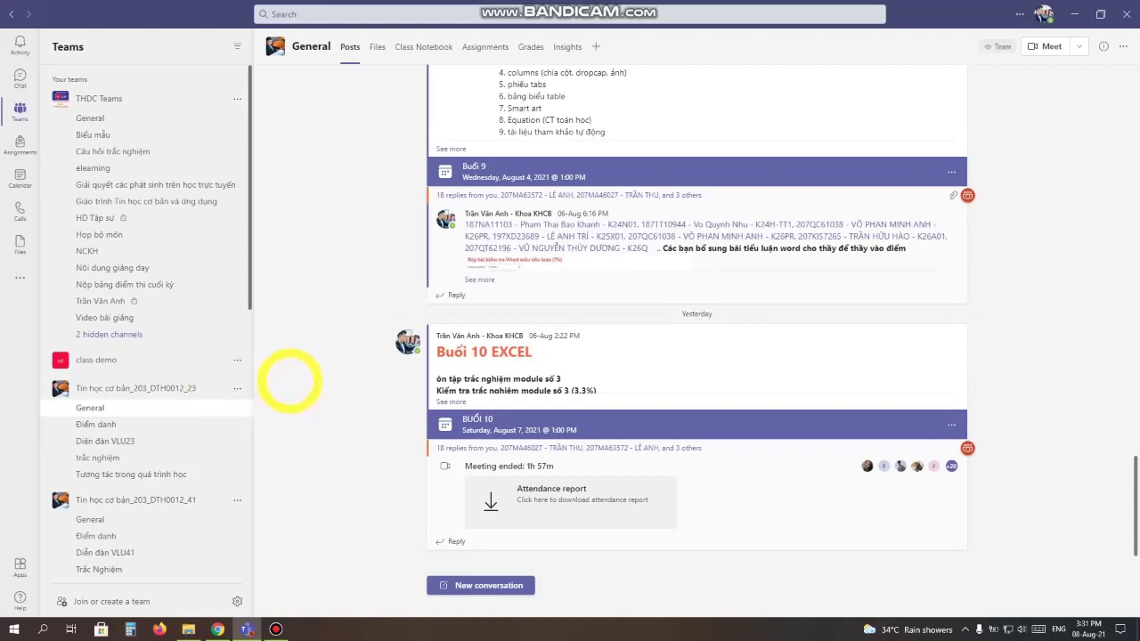
{"action": "left_click", "coordinate": [237, 388]}
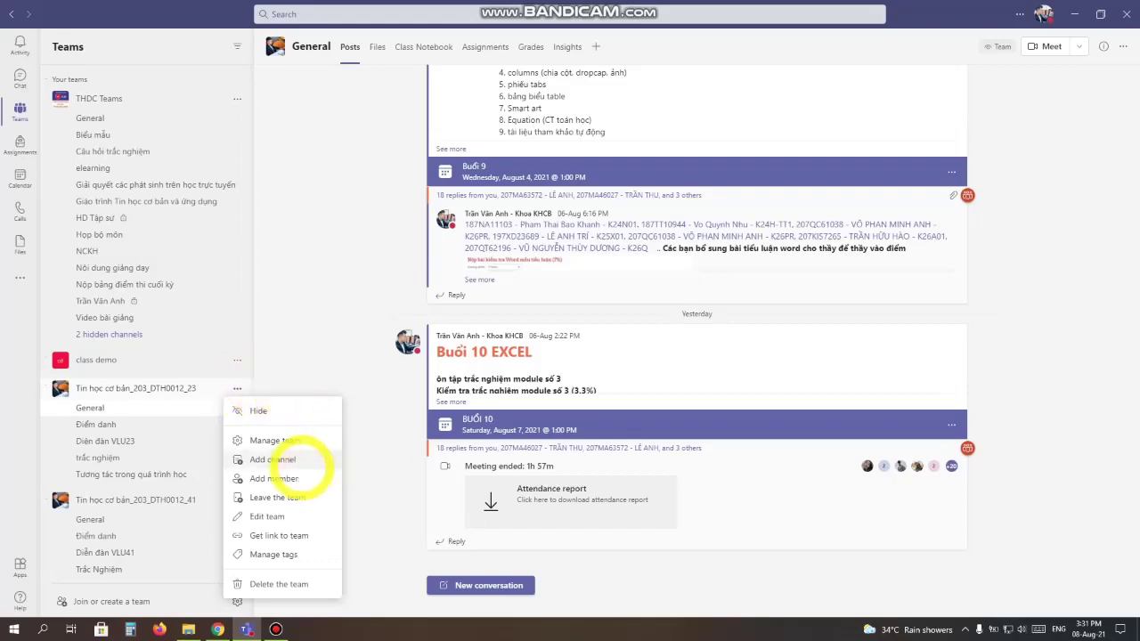
{"action": "left_click", "coordinate": [278, 460]}
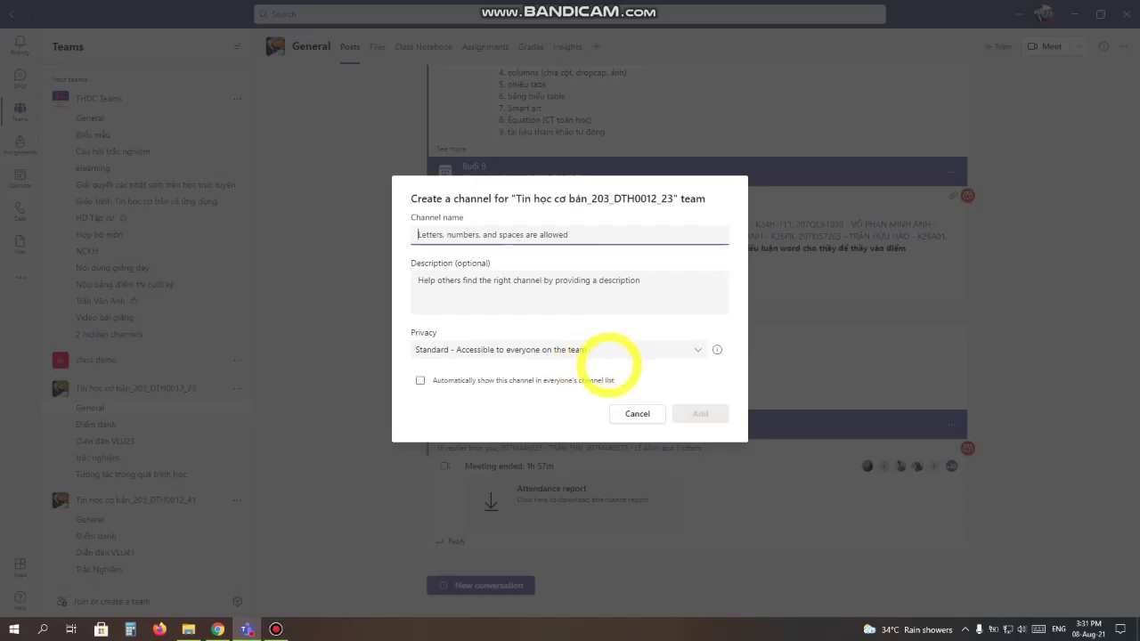
{"action": "left_click", "coordinate": [657, 349]}
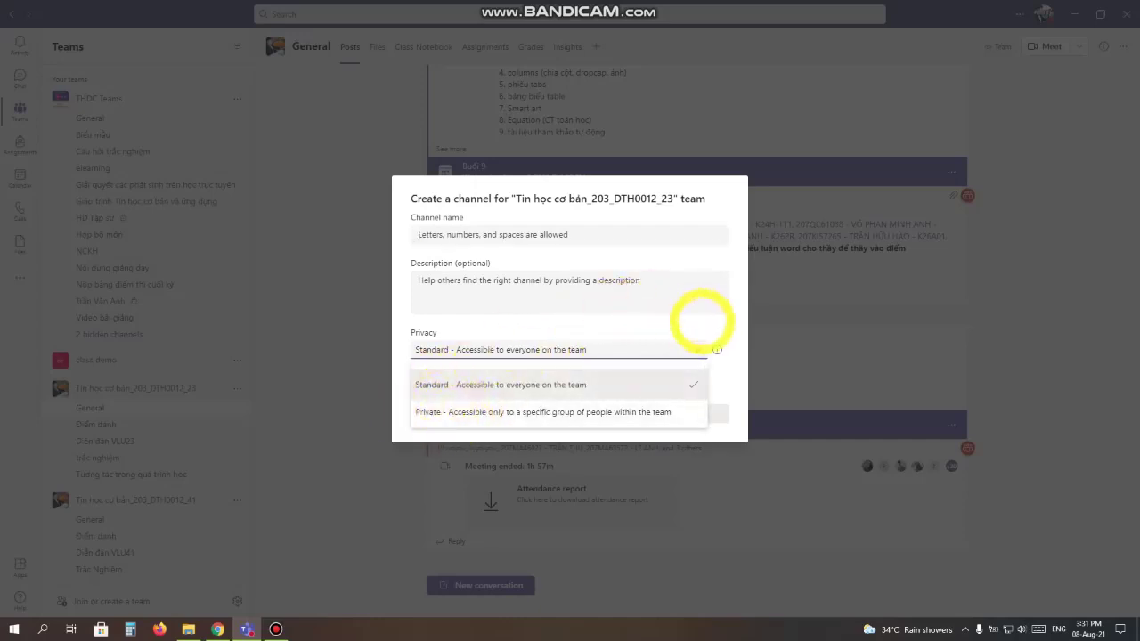
{"action": "left_click", "coordinate": [724, 325]}
{"action": "left_click", "coordinate": [638, 414]}
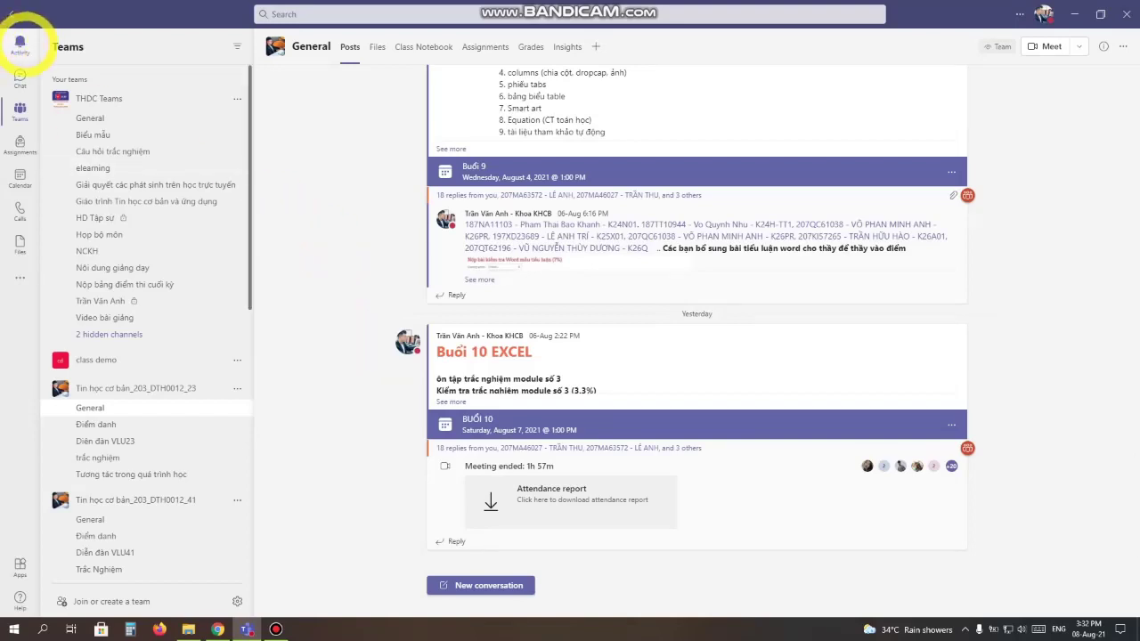
Open the Activity feed, switch to Chat, and activate the Teams search bar.
{"action": "left_click", "coordinate": [20, 45]}
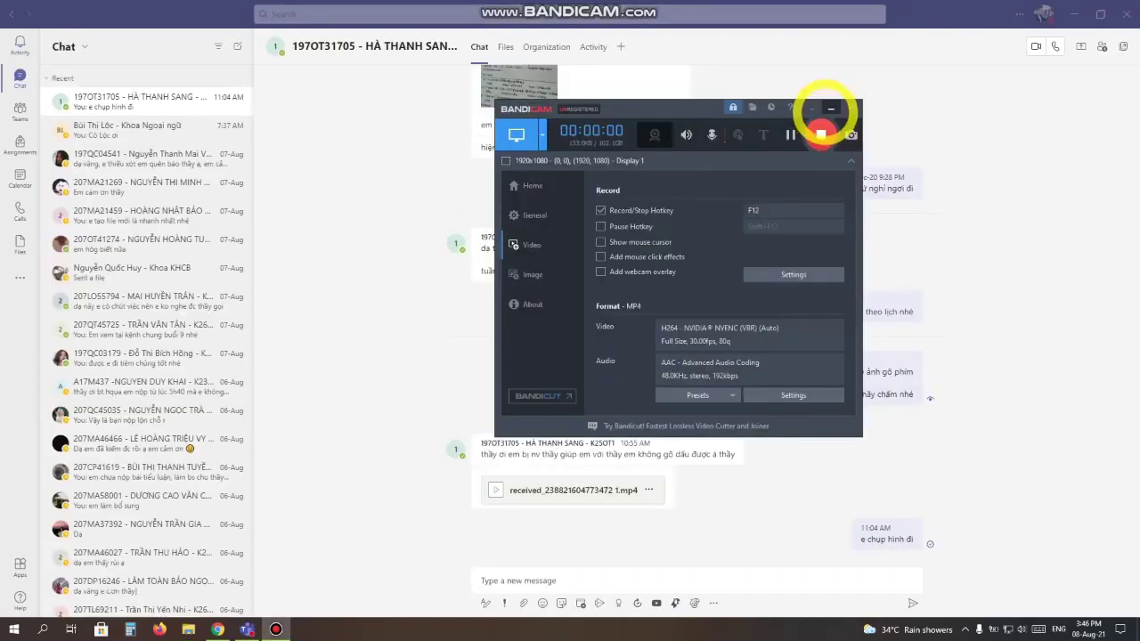
{"action": "left_click", "coordinate": [831, 108]}
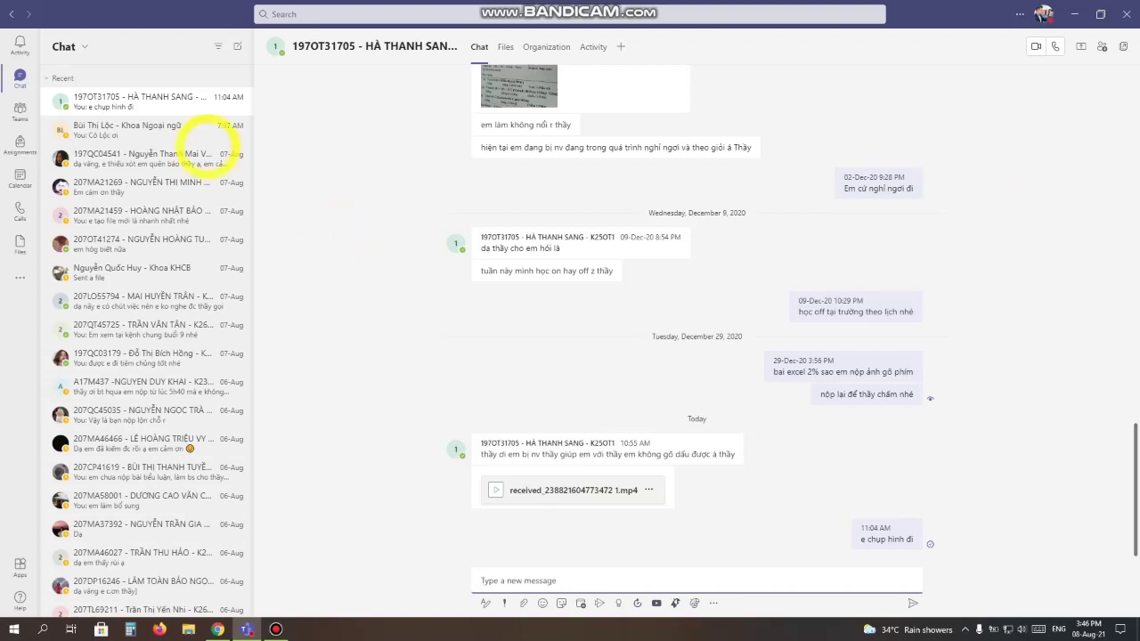
{"action": "left_click", "coordinate": [294, 15]}
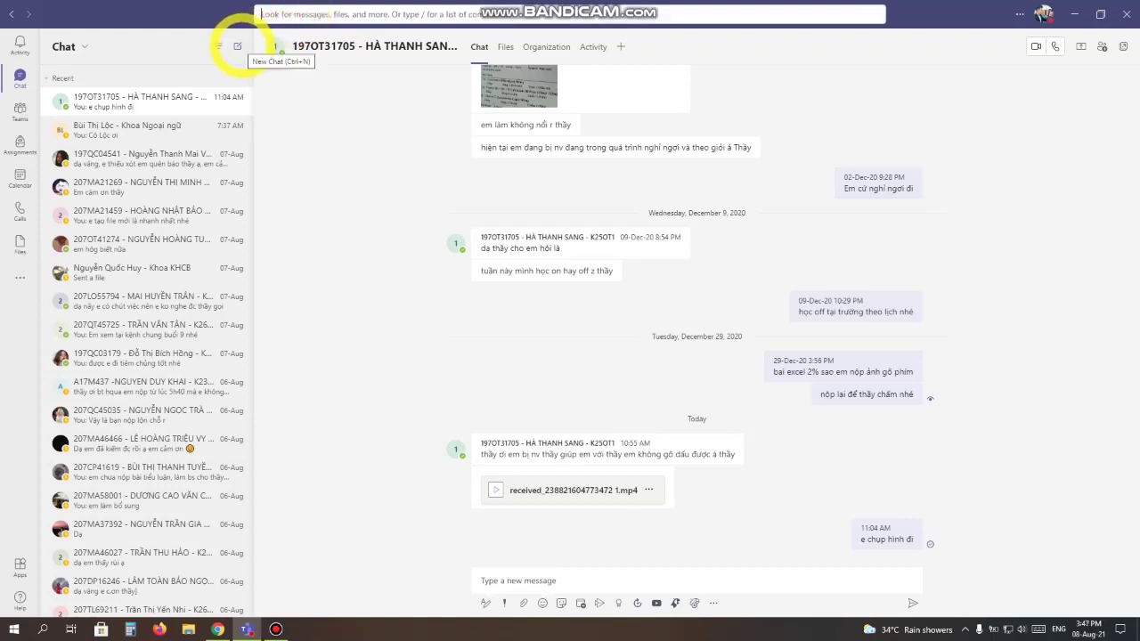
Start a blank new chat, then return to the Teams list with the General channel posts.
{"action": "left_click", "coordinate": [238, 46]}
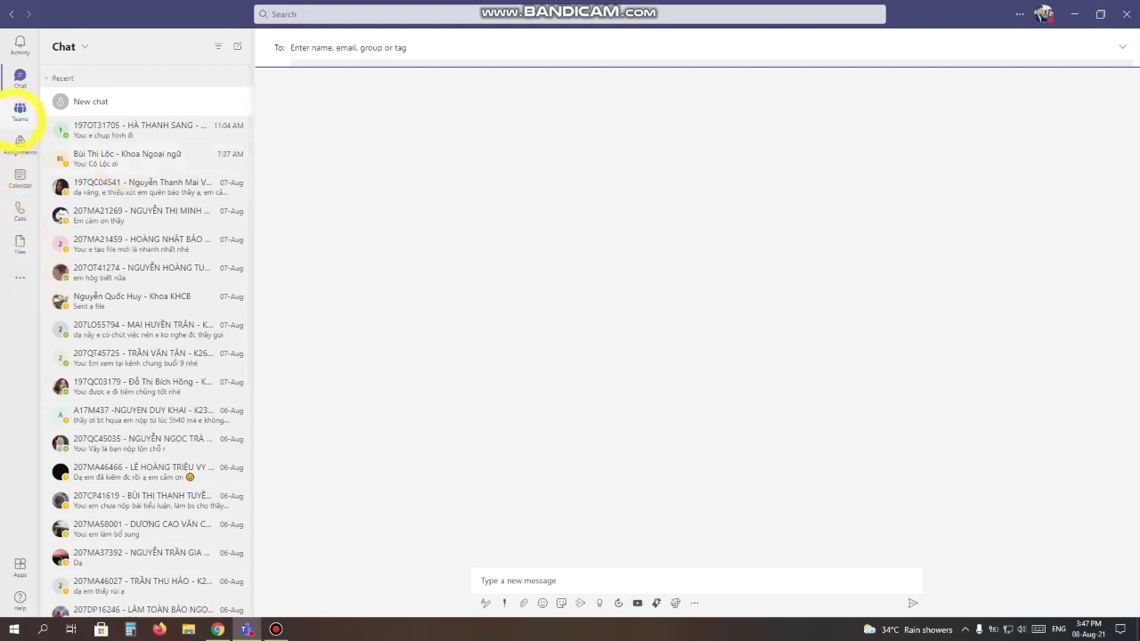
{"action": "left_click", "coordinate": [19, 110]}
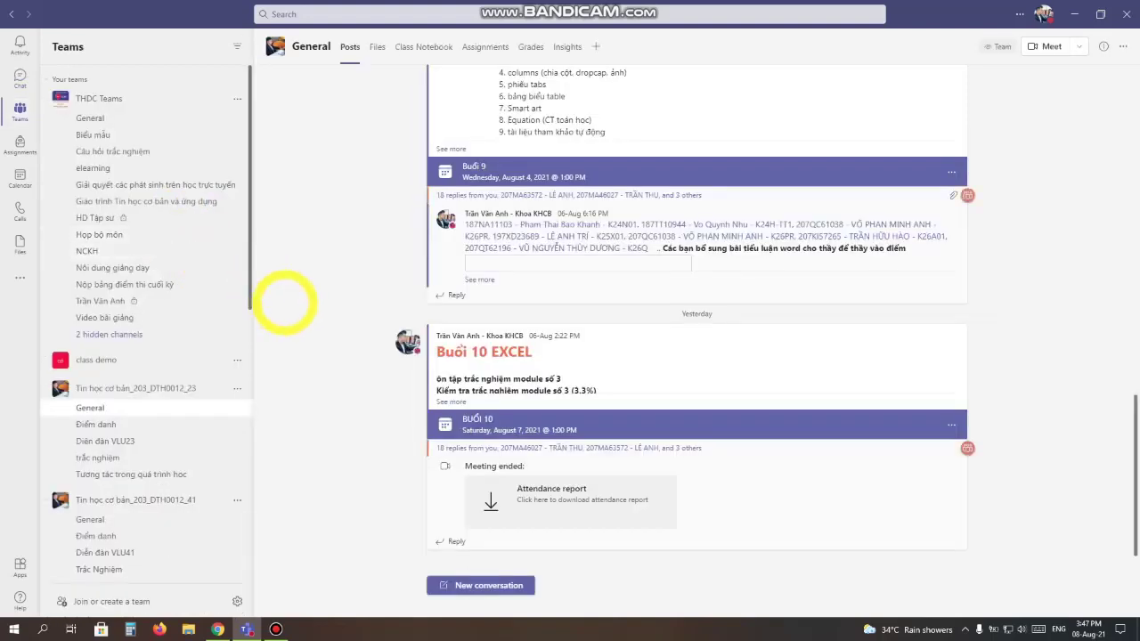